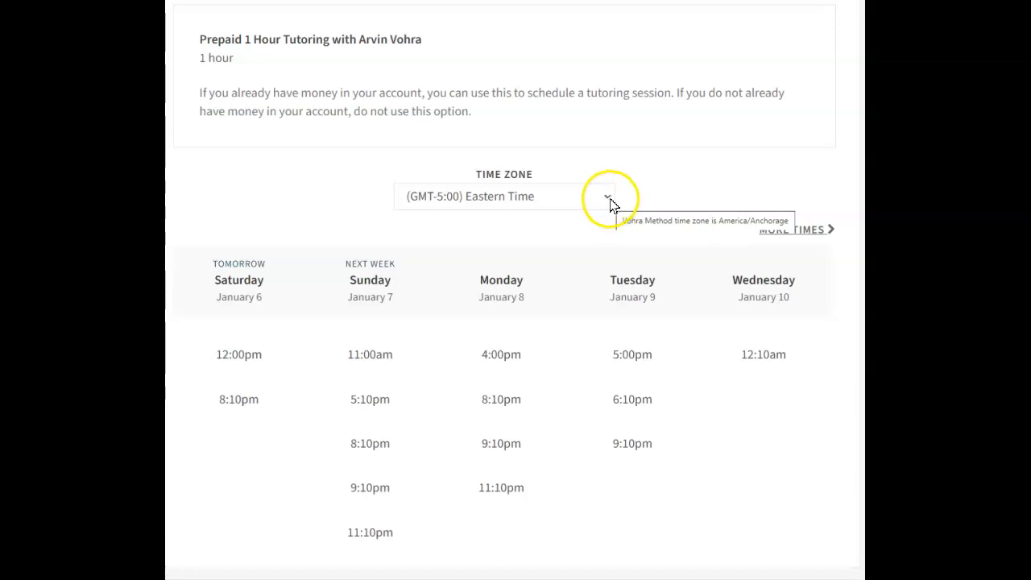
- Leave the time zone as Eastern and page forward past the January 15 dates
click(611, 200)
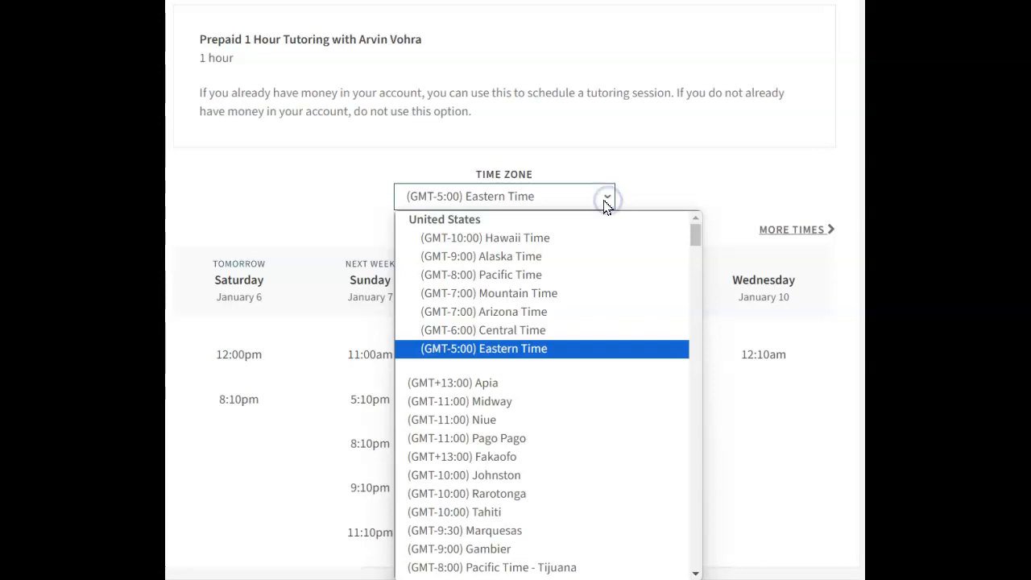
click(745, 104)
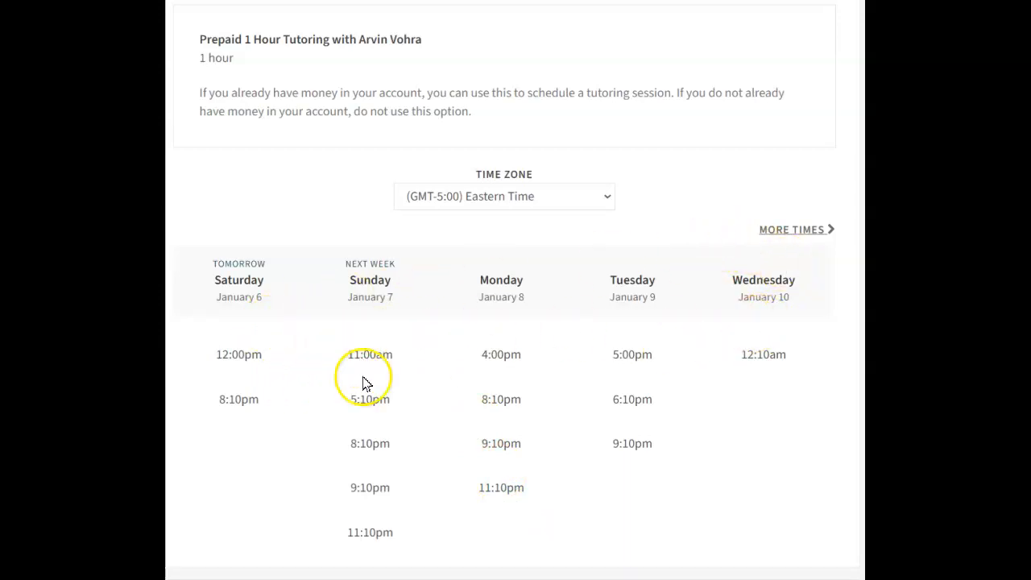
click(798, 230)
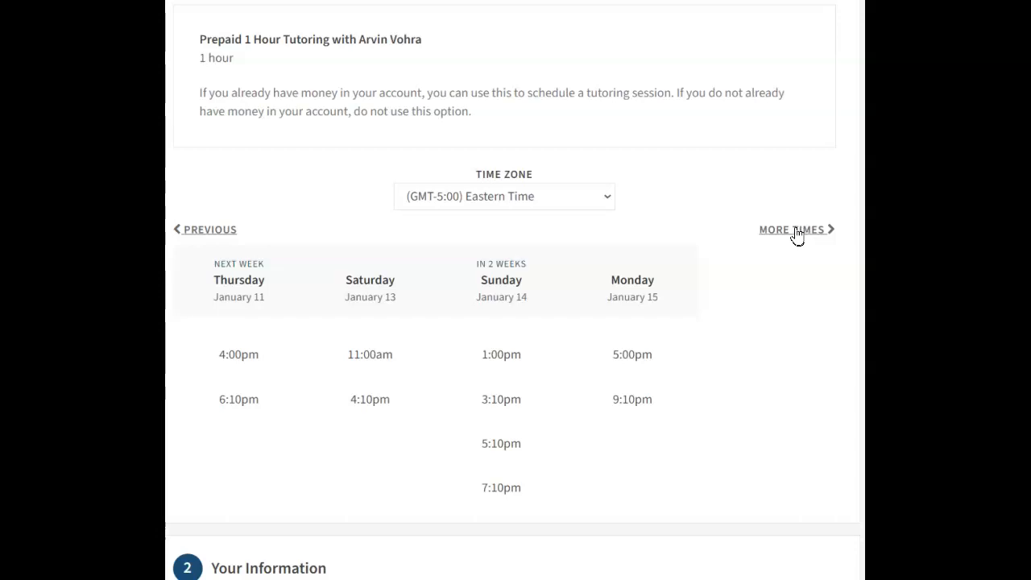
click(798, 233)
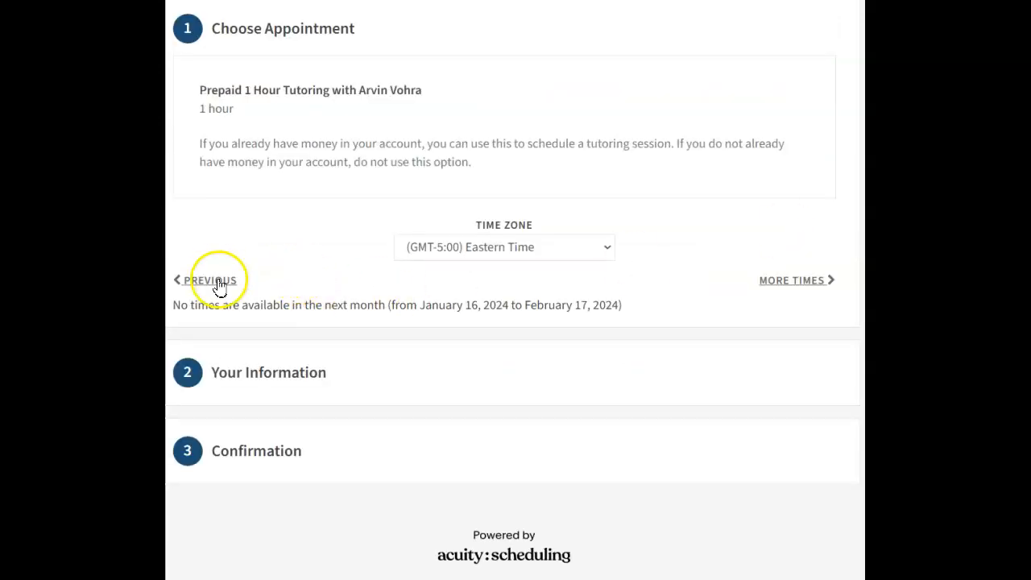
- Page back to January 6–10, then forward to show the January 11–15 times
click(220, 286)
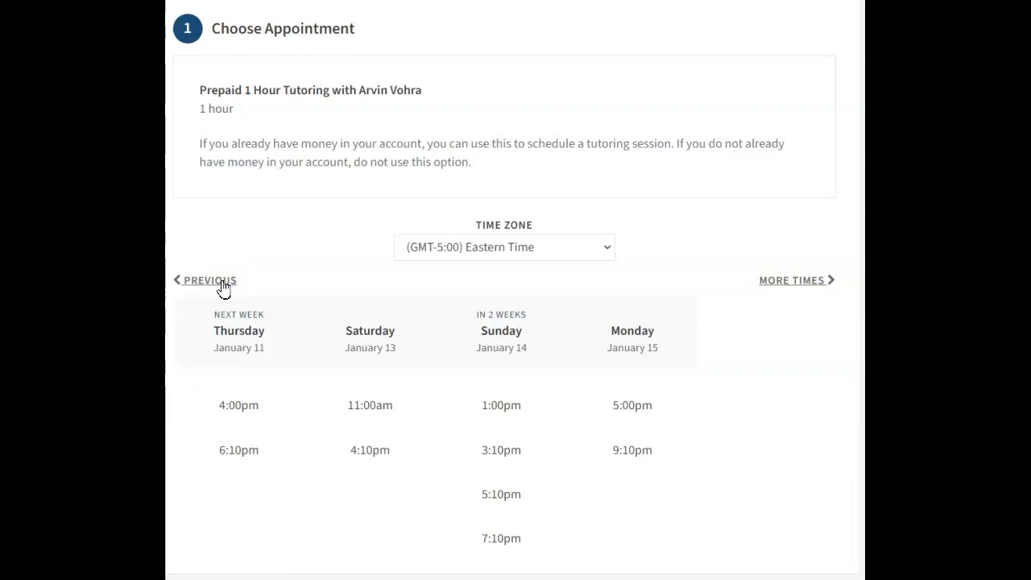
click(223, 286)
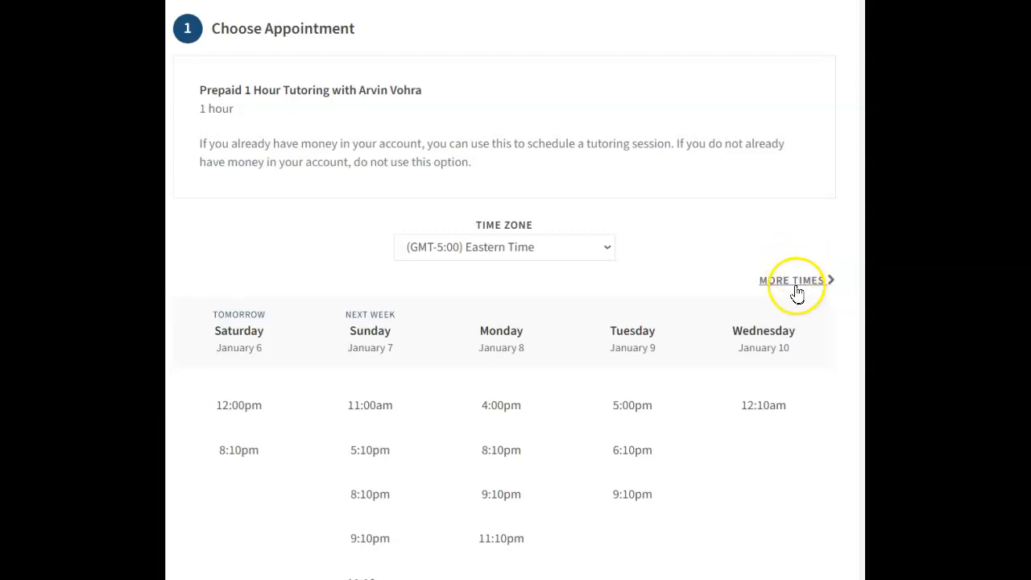
click(793, 282)
click(789, 282)
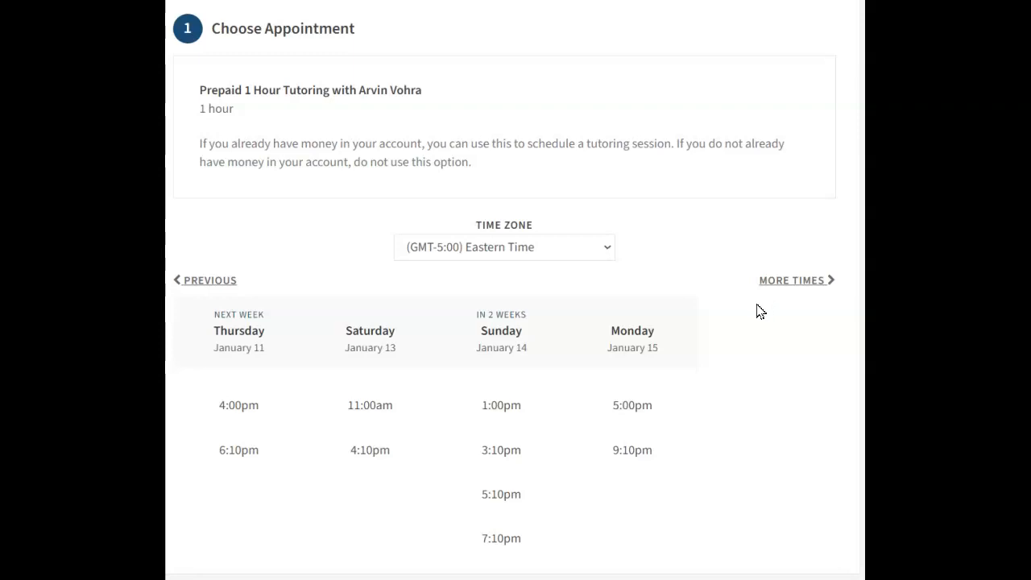
- Page the calendar back and forth to settle on the January 6–10 week
click(760, 299)
click(751, 296)
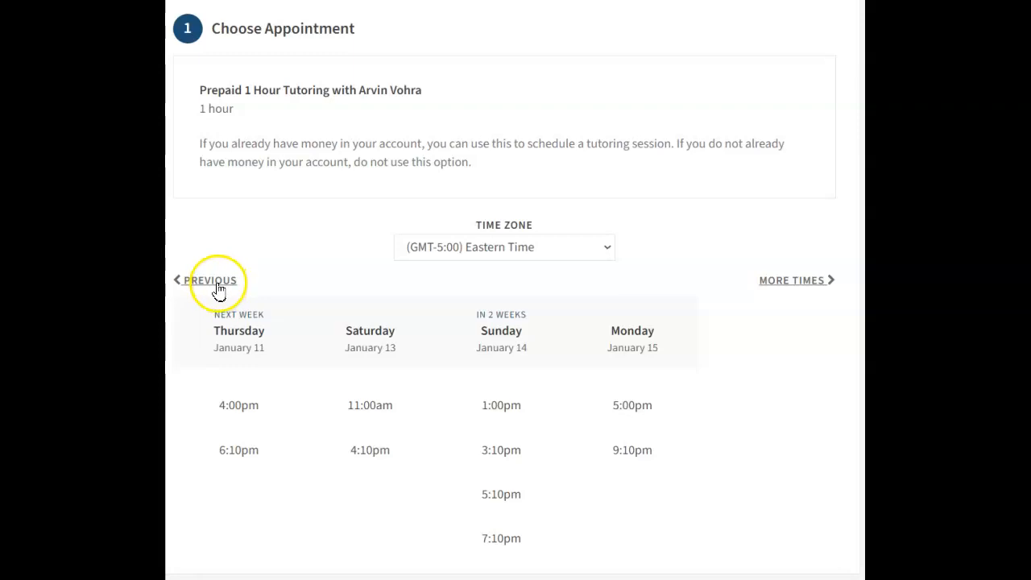
click(220, 284)
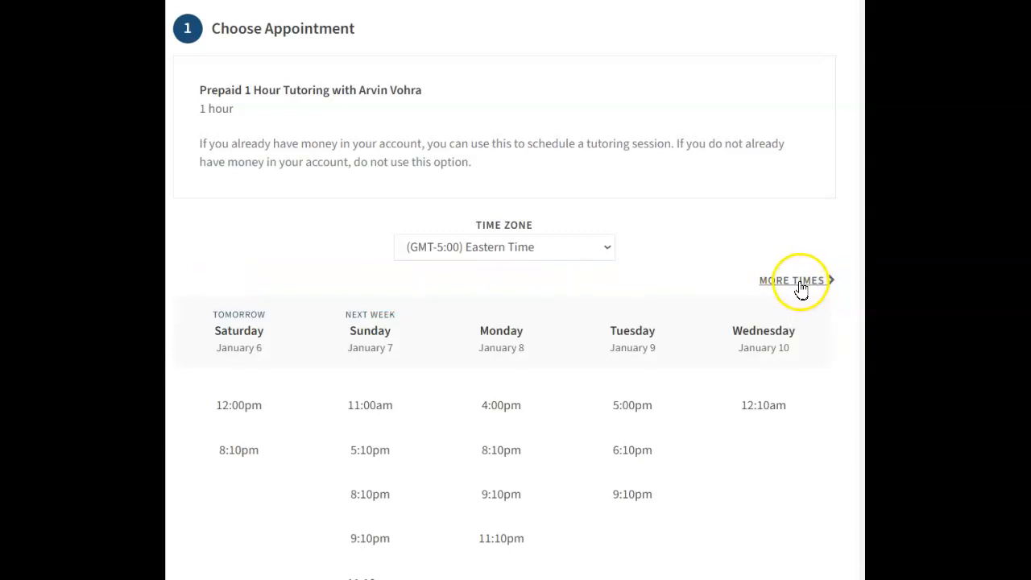
click(801, 288)
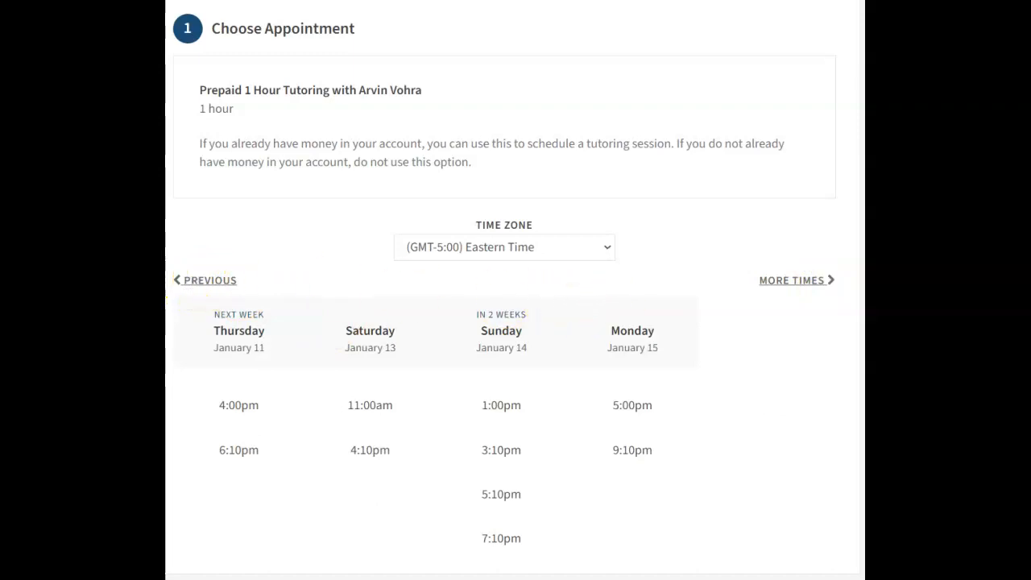
click(205, 280)
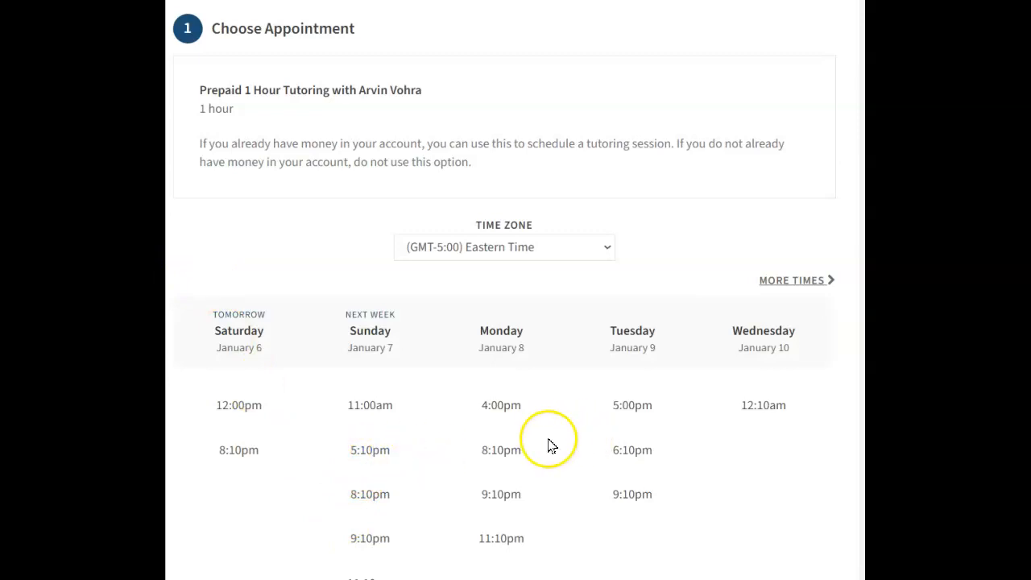
- Book 6:10pm Tuesday January 9 recurring Every Tuesday, 8 times, and add the recurring times
click(632, 450)
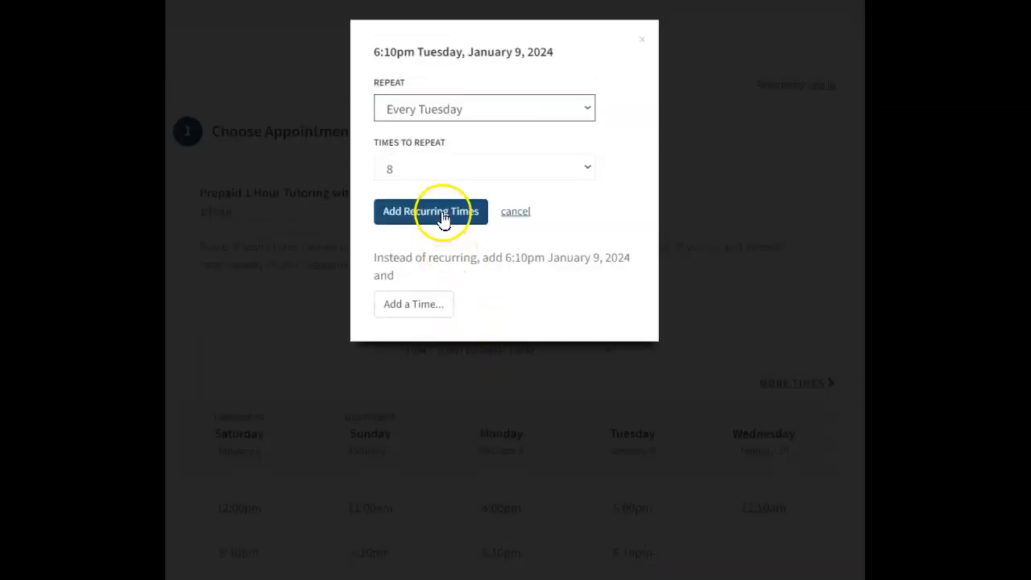
click(443, 211)
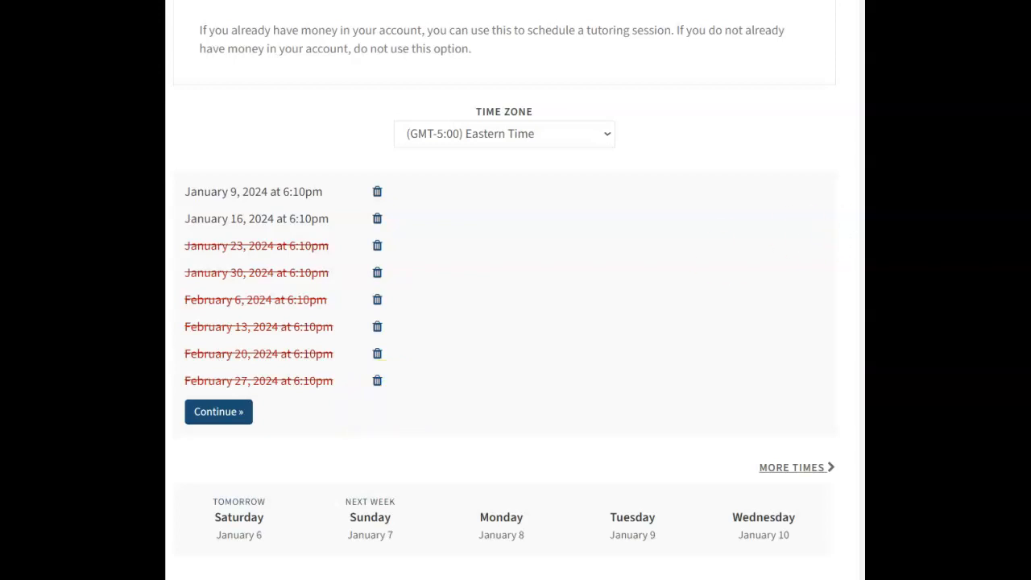
scroll(516, 322, down, 5)
scroll(516, 322, down, 3)
scroll(516, 322, up, 2)
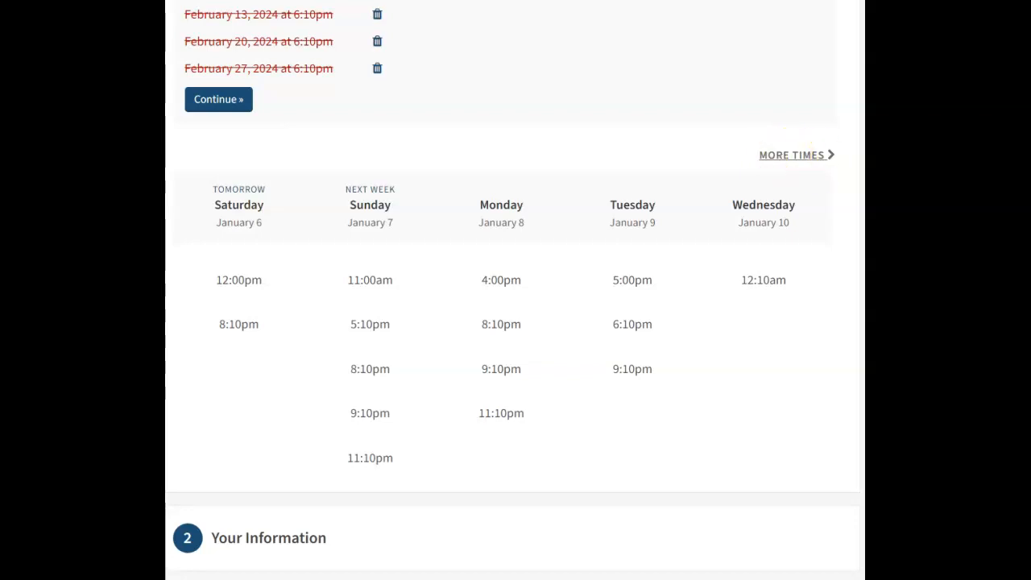
scroll(515, 290, up, 1)
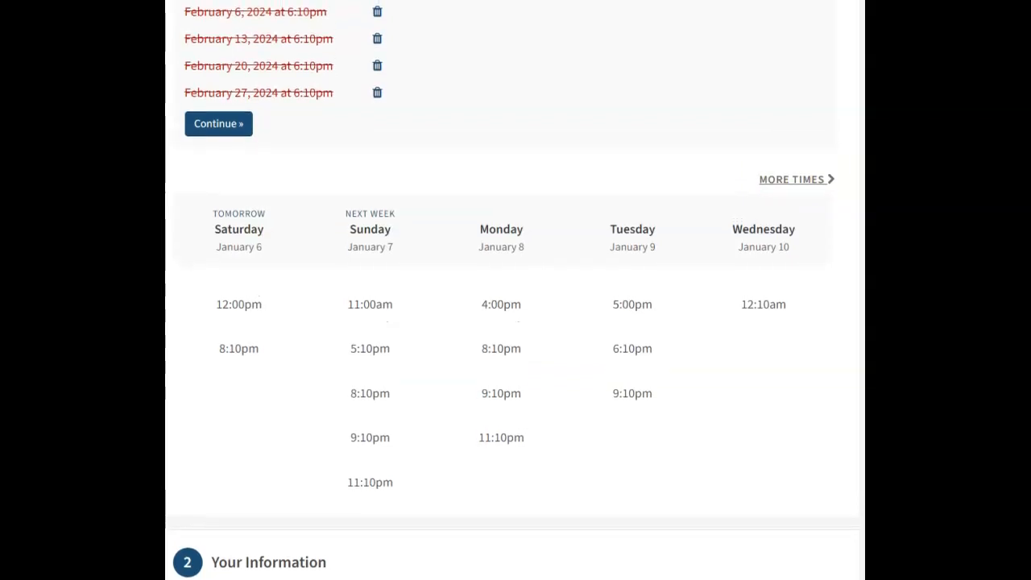
scroll(515, 290, up, 1)
scroll(515, 290, down, 2)
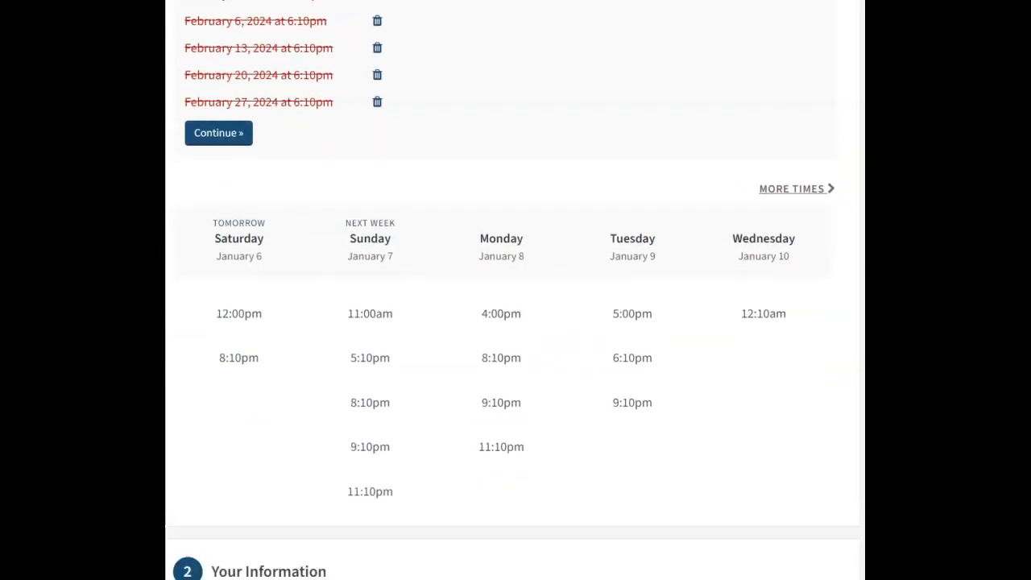
scroll(515, 290, down, 1)
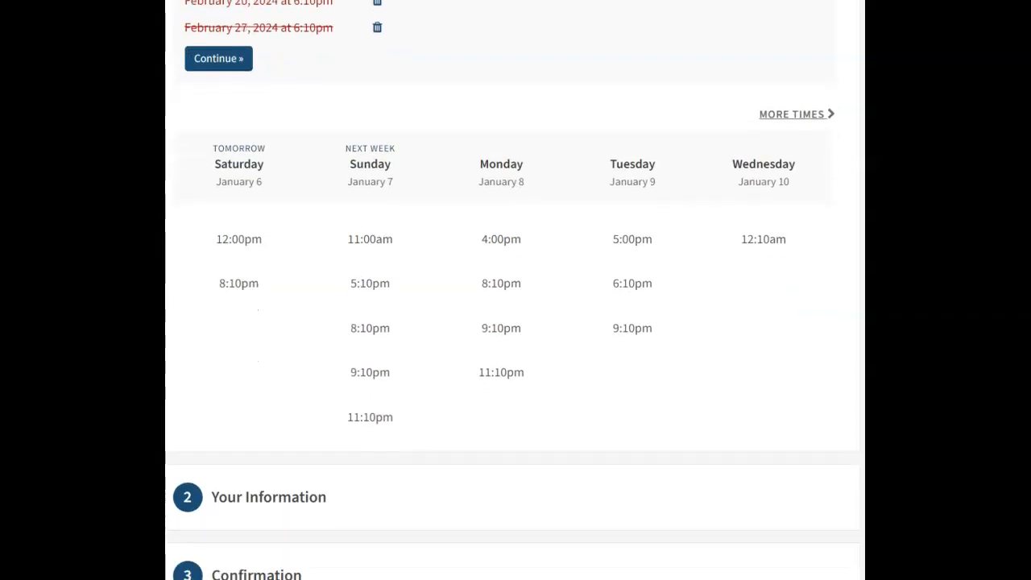
scroll(516, 290, down, 1)
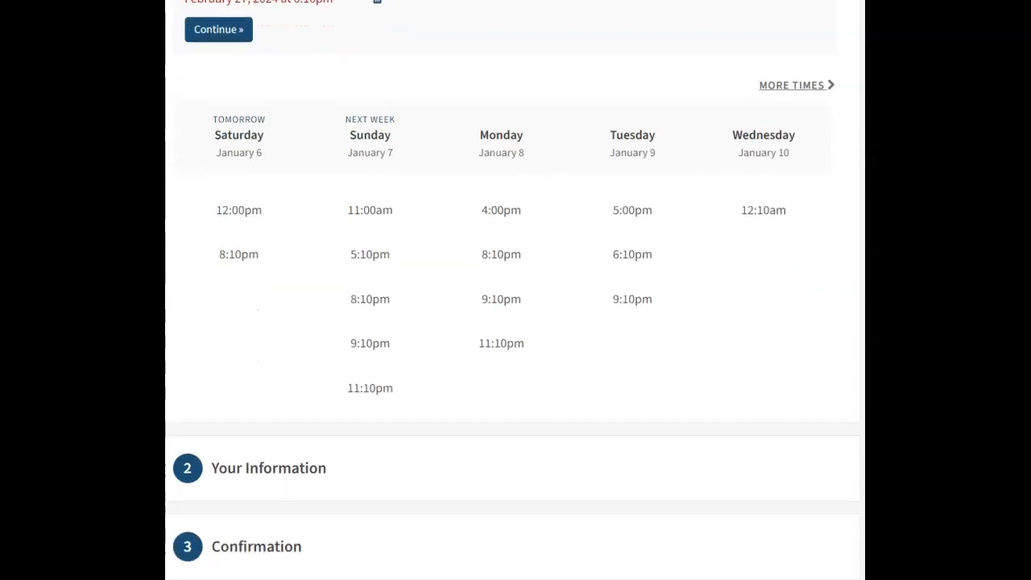
scroll(515, 290, up, 1)
scroll(515, 291, up, 1)
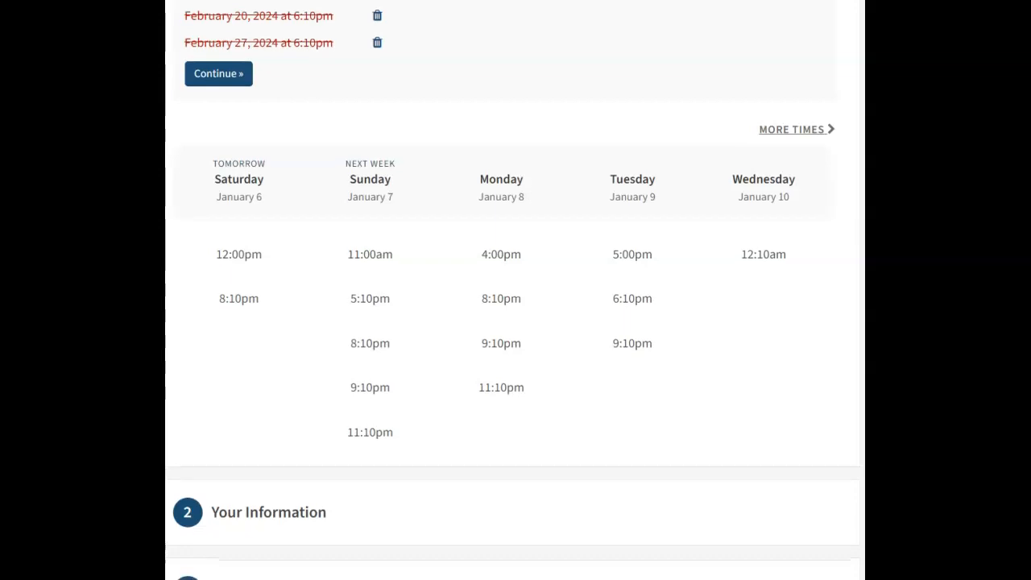
scroll(516, 291, down, 1)
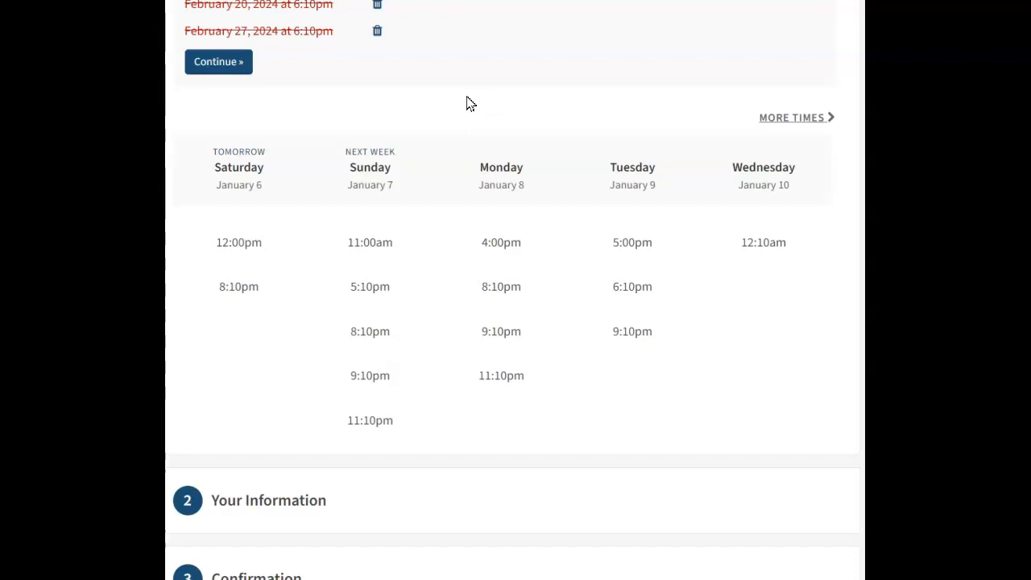
click(460, 97)
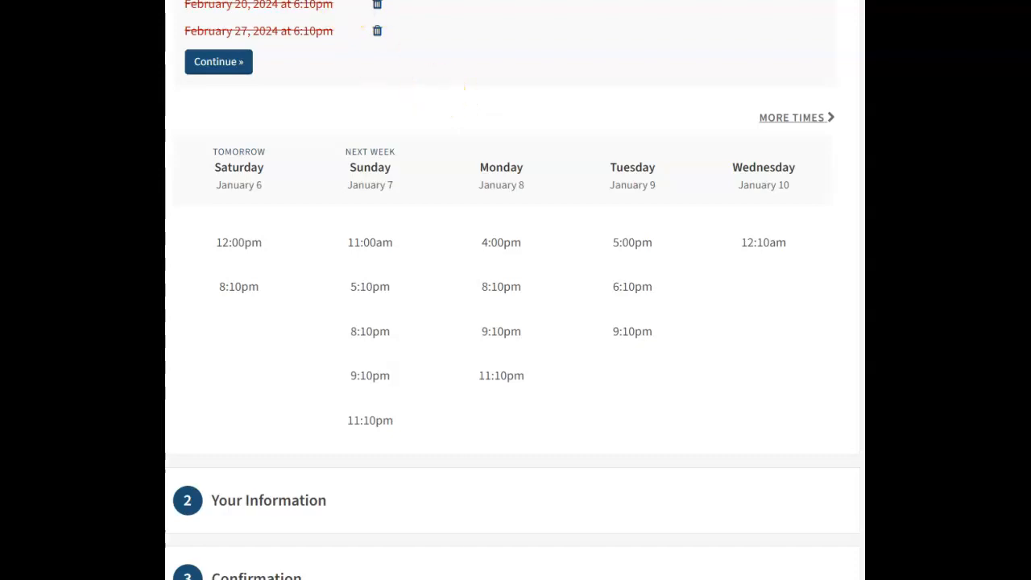